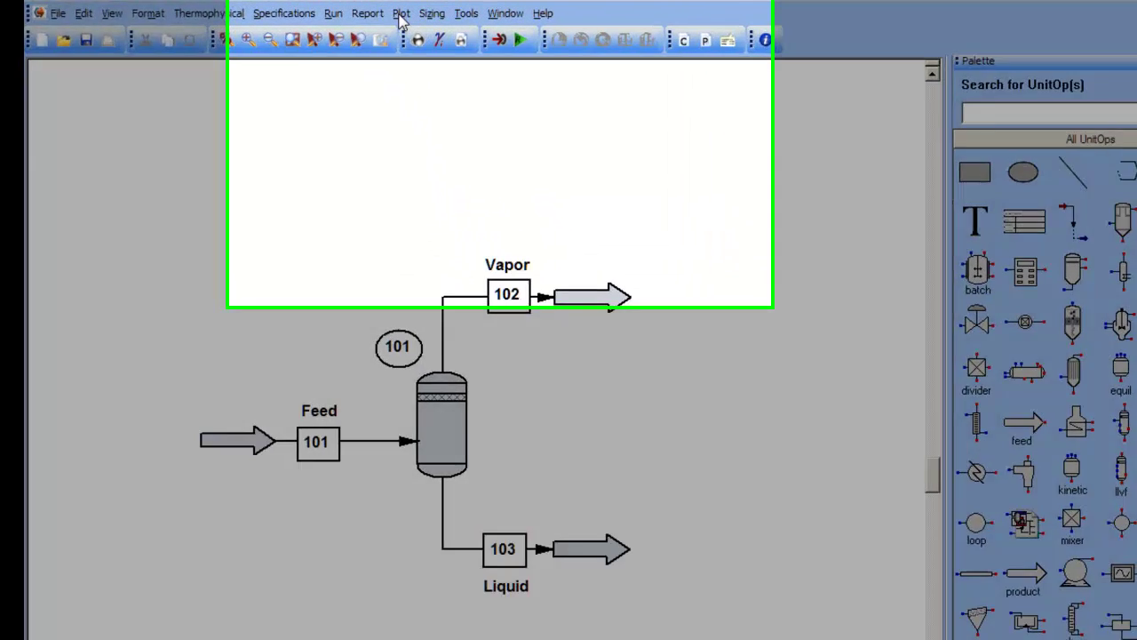
Open the TPXY Options dialog from the Plot menu.
left_click(413, 10)
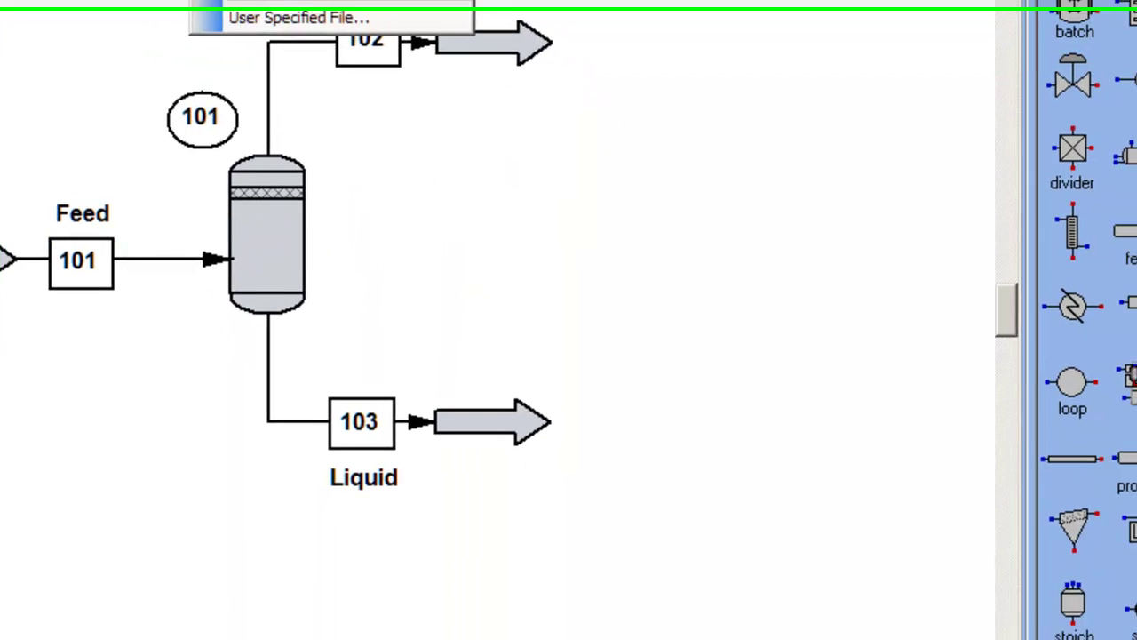
key("Return")
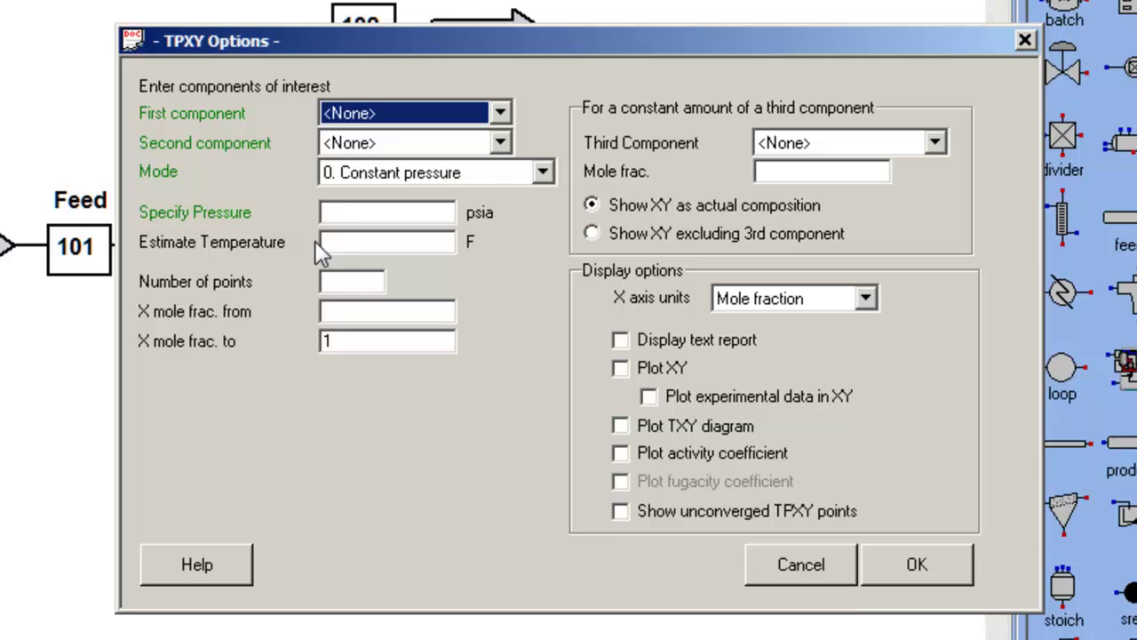
Pair Isopropanol with Water at a constant pressure of 20 psia.
left_click(501, 114)
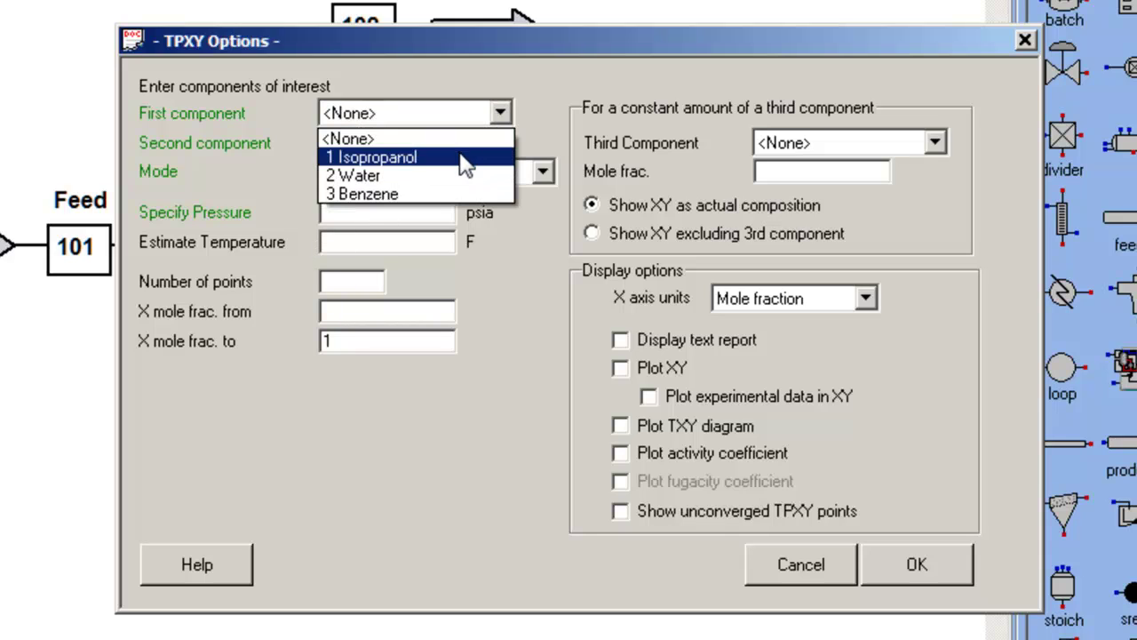
left_click(462, 156)
left_click(499, 144)
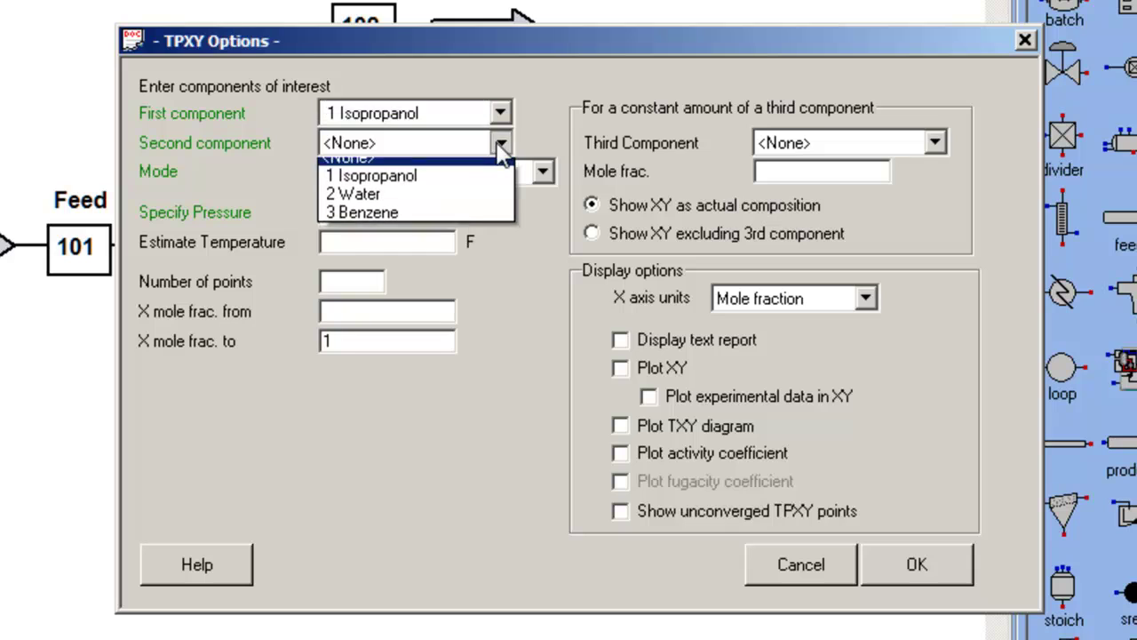
left_click(442, 205)
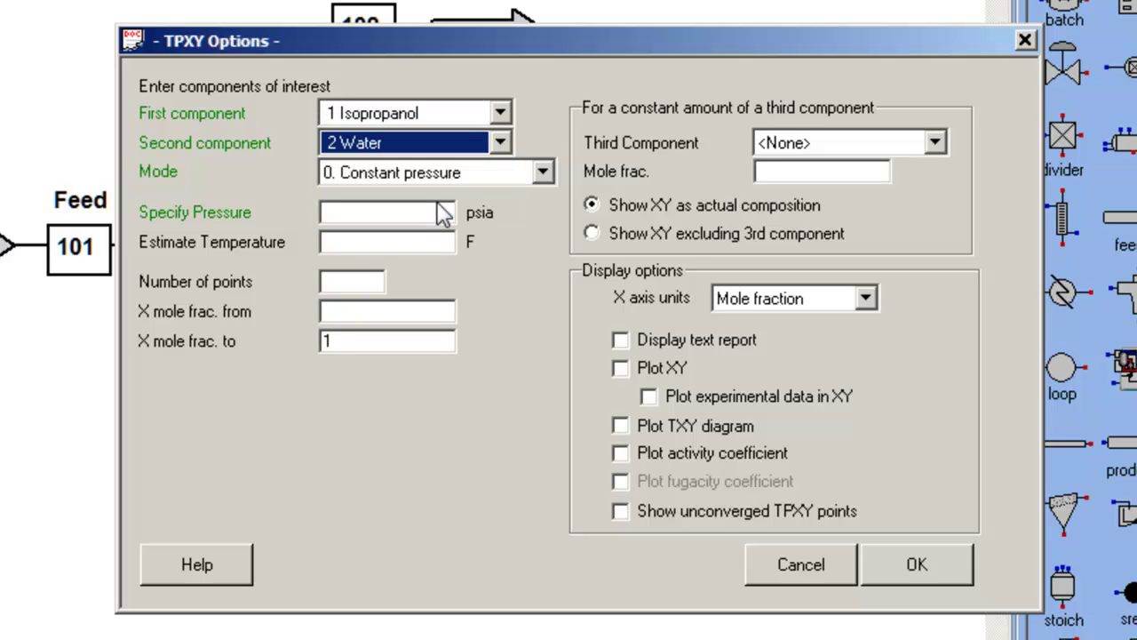
left_click(543, 172)
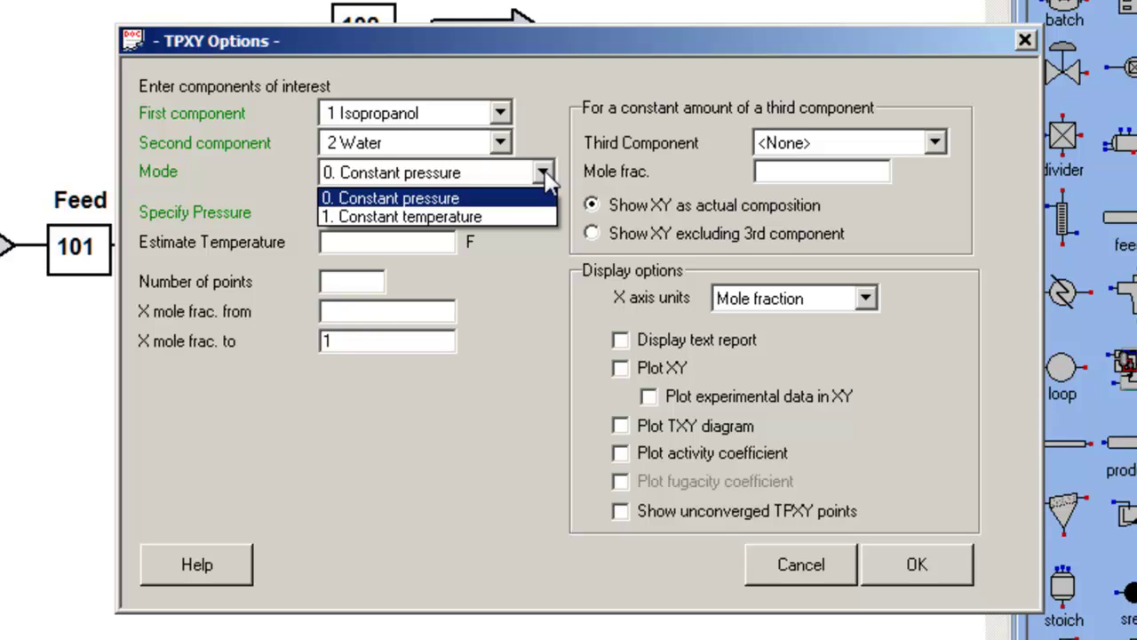
left_click(519, 198)
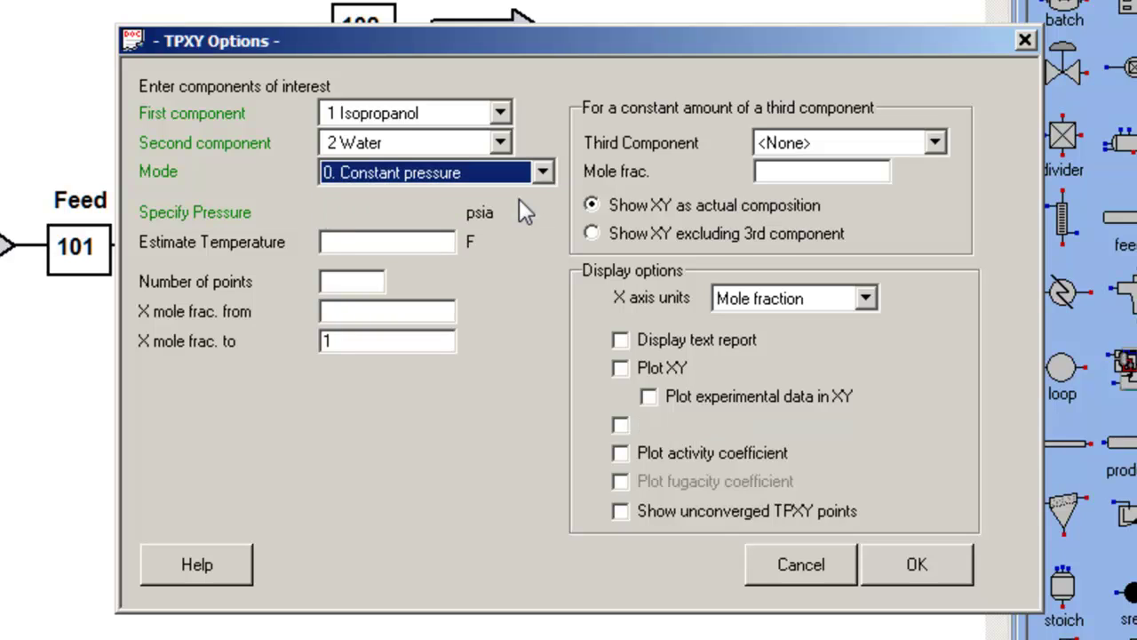
left_click(408, 215)
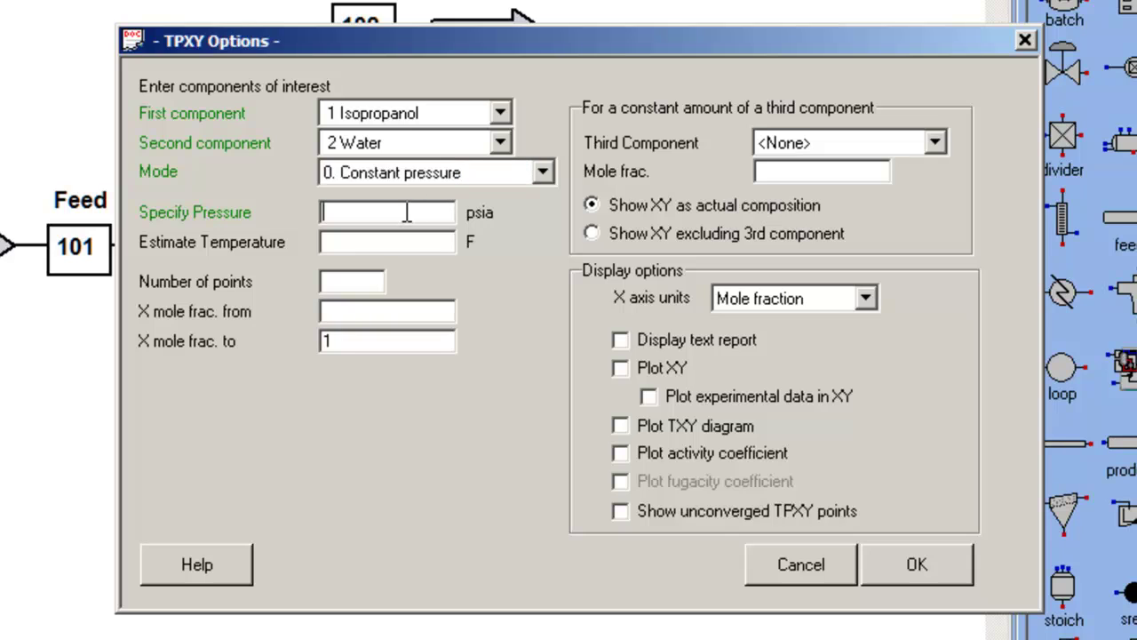
type("20")
Enable the text report plus XY, TXY and activity-coefficient plots.
left_click(619, 339)
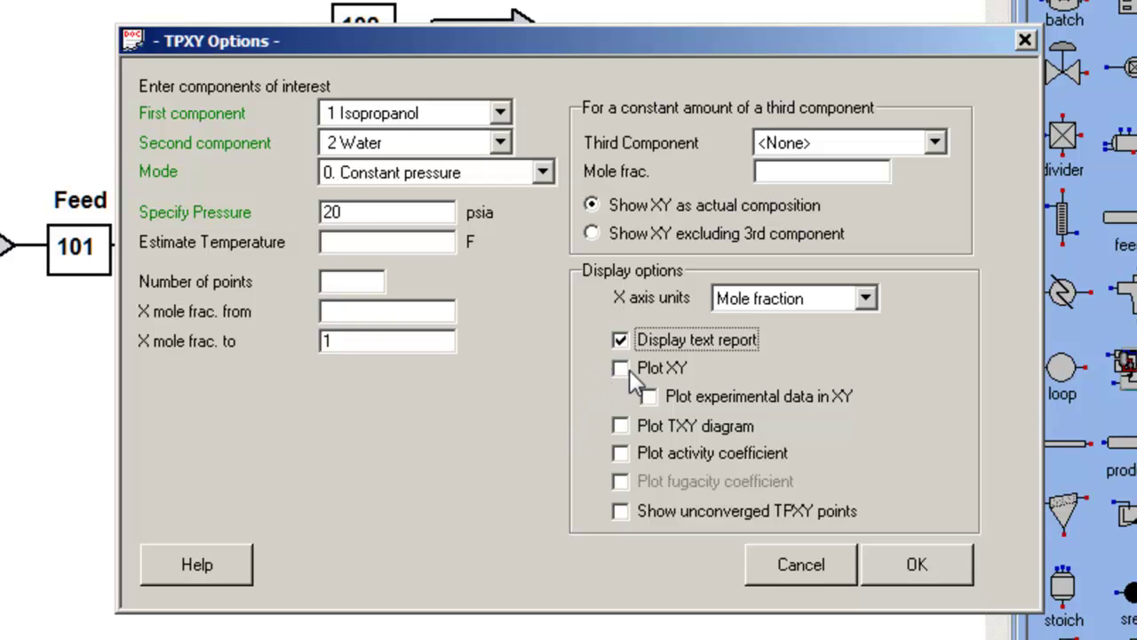
left_click(629, 370)
left_click(621, 429)
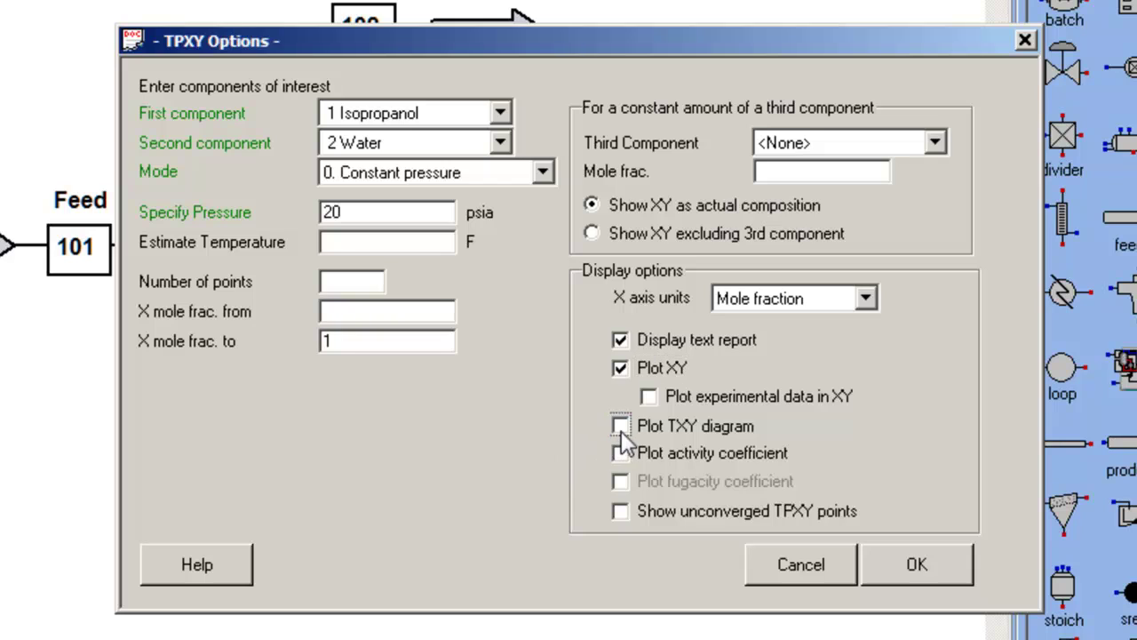
left_click(621, 453)
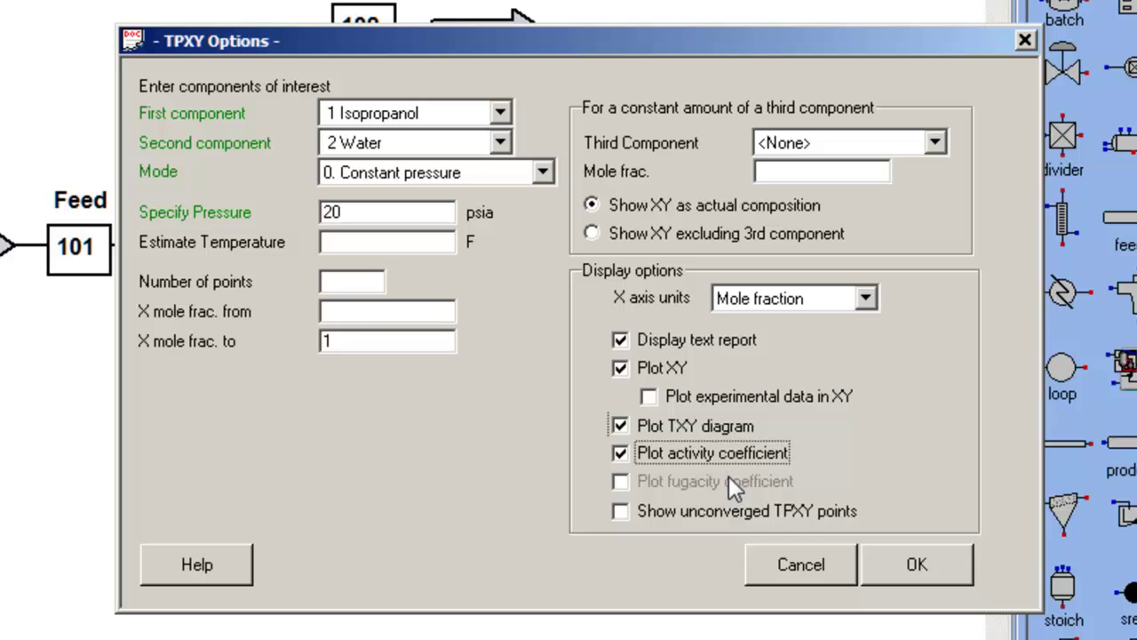
Run the TPXY calculation to produce the NRTL text report and three charts.
left_click(898, 563)
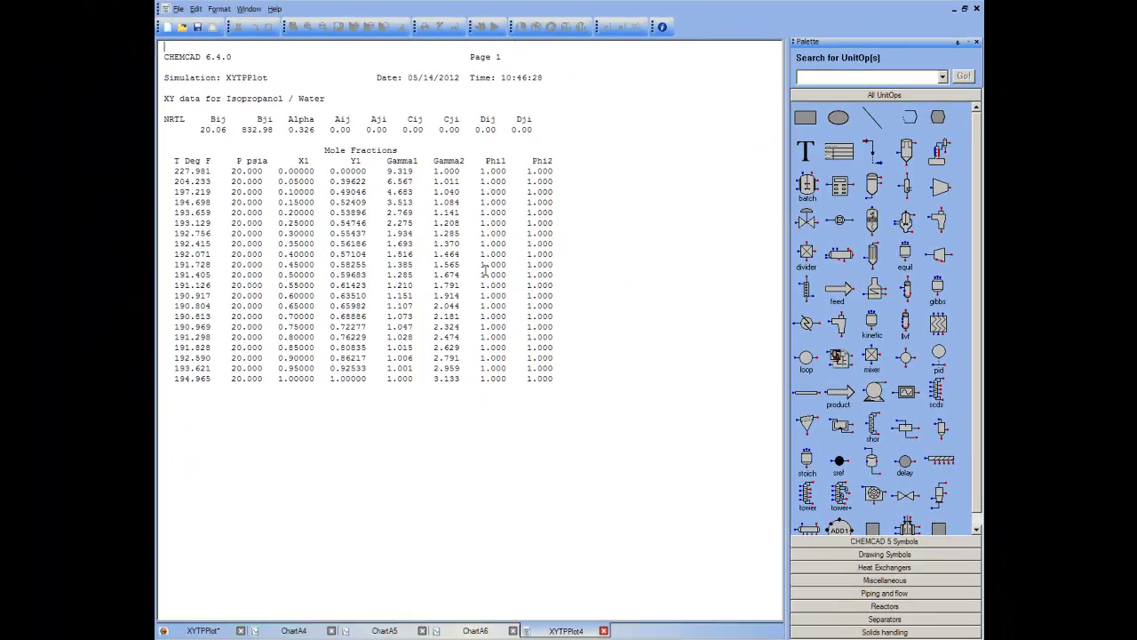
Zoom in on the XY curve's diagonal crossing near 0.68, then restore the full 0–1 axes.
left_click(473, 630)
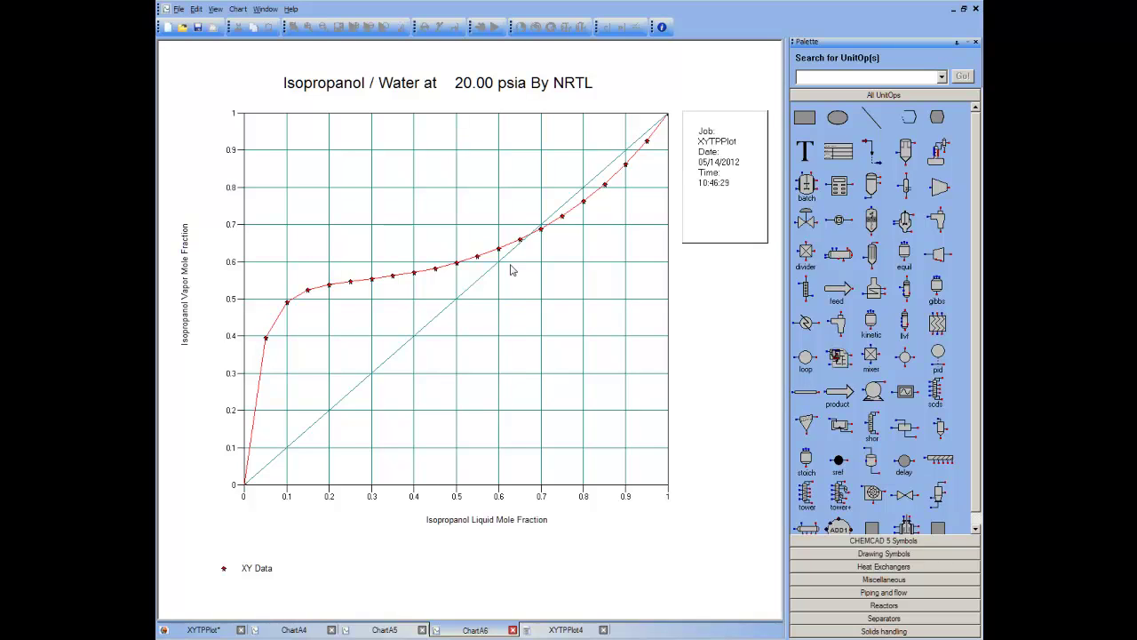
left_click_drag(511, 266, 556, 219)
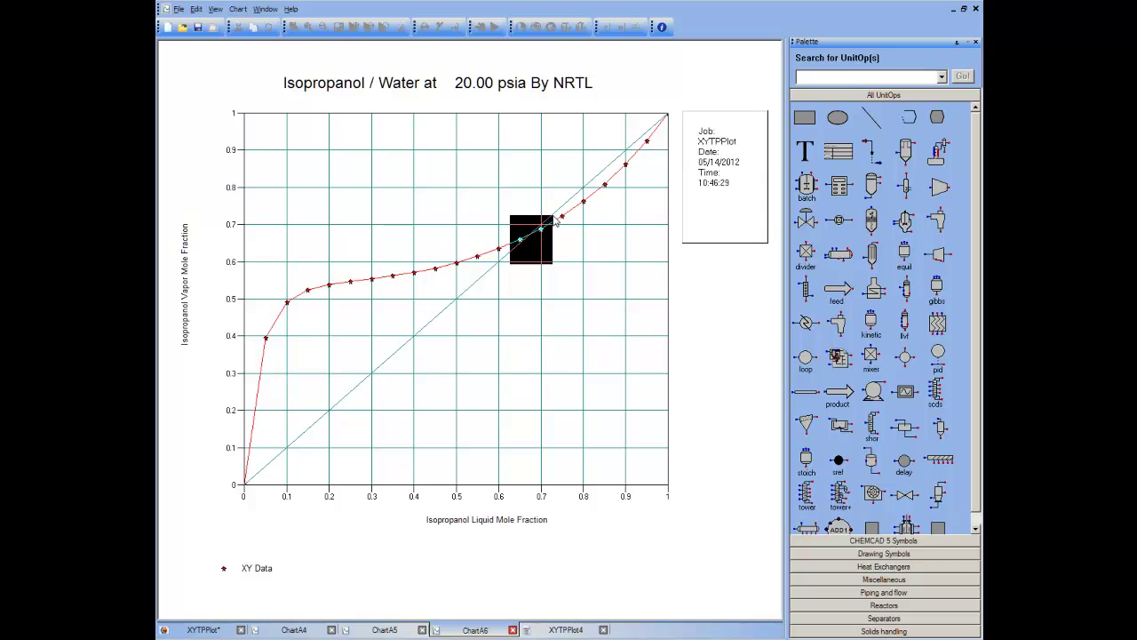
left_click_drag(556, 222, 554, 221)
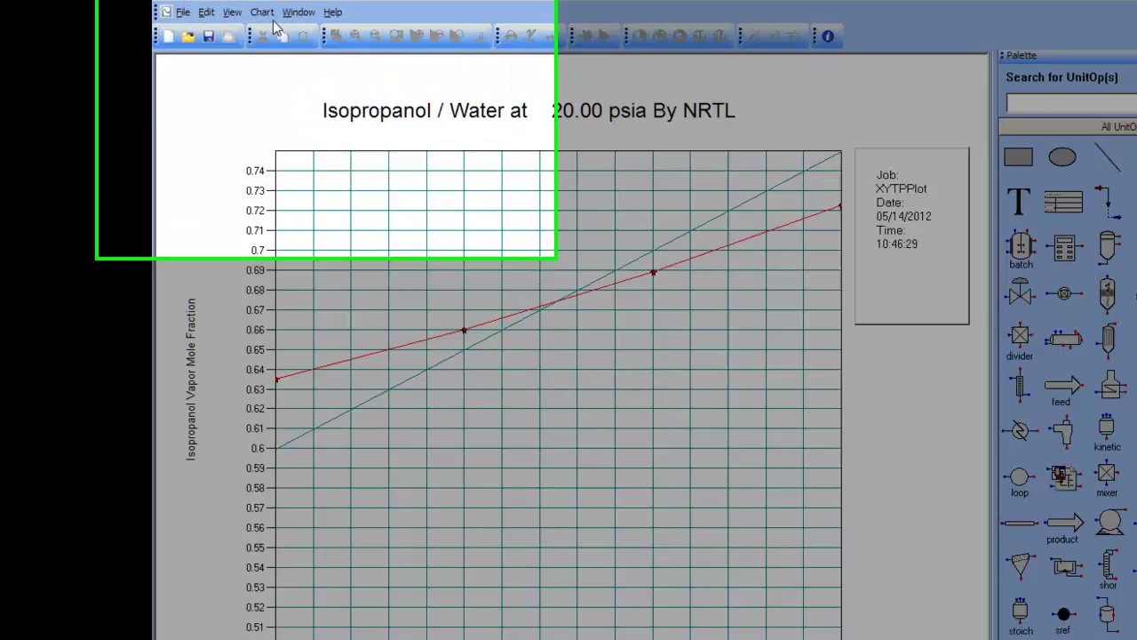
left_click(241, 9)
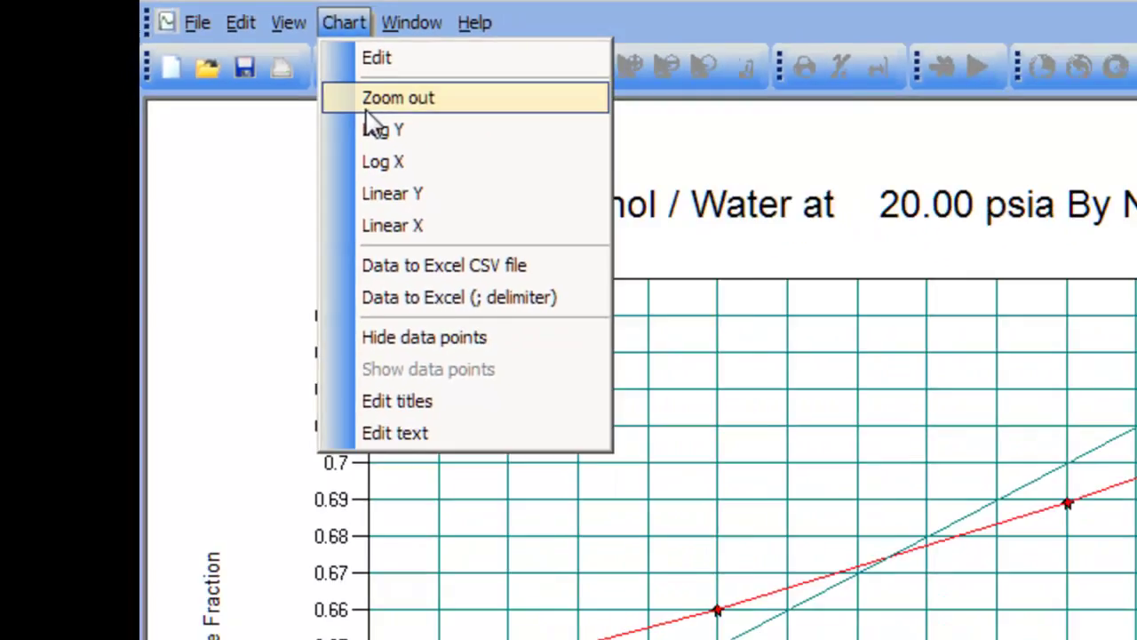
left_click(444, 119)
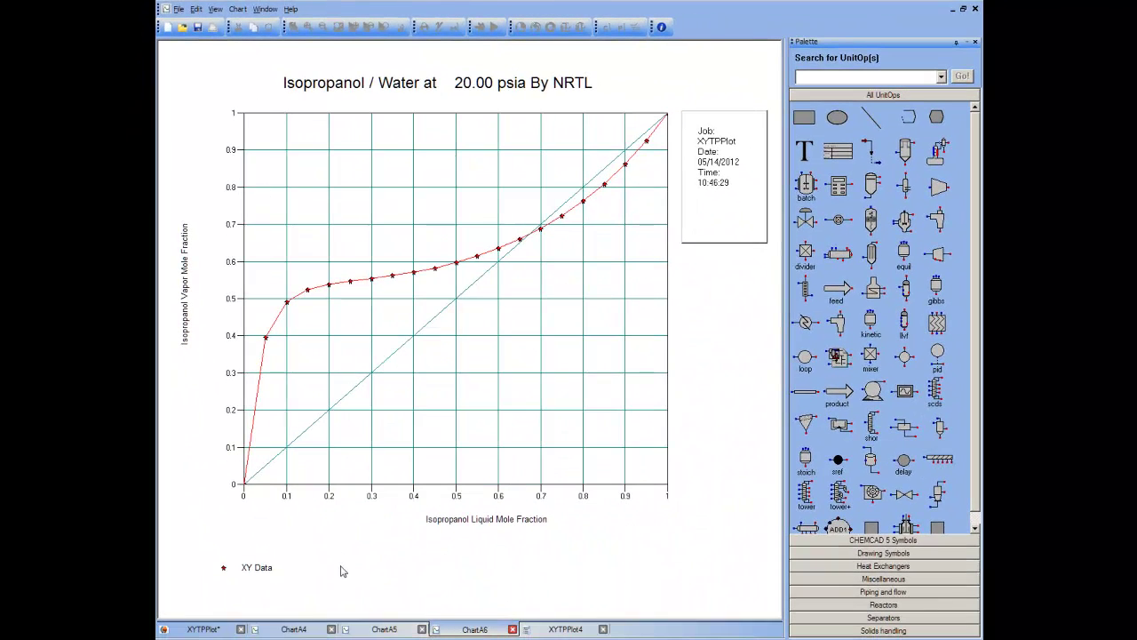
Zoom in on the TXY minimum near 190.8 °F, then return to the full temperature range.
left_click(370, 630)
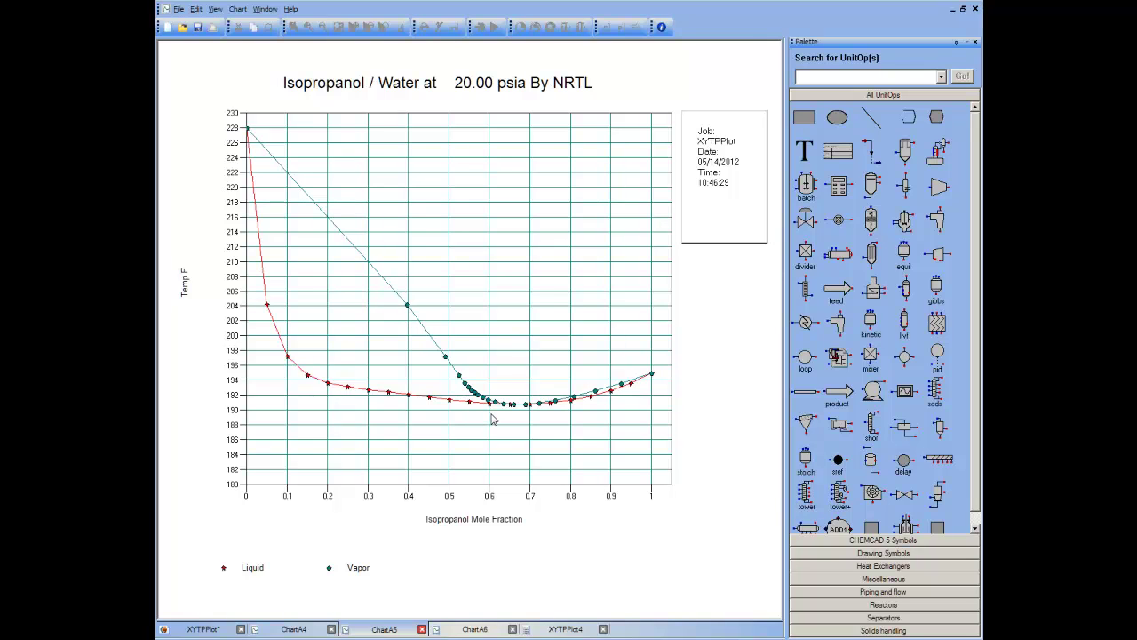
left_click_drag(492, 414, 539, 397)
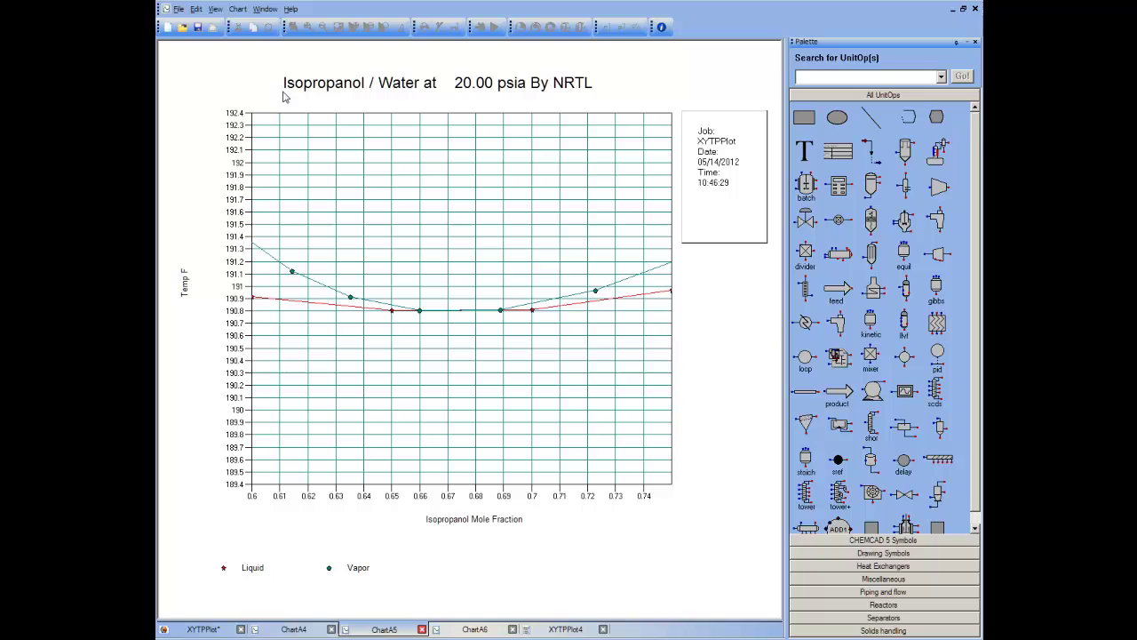
left_click(237, 9)
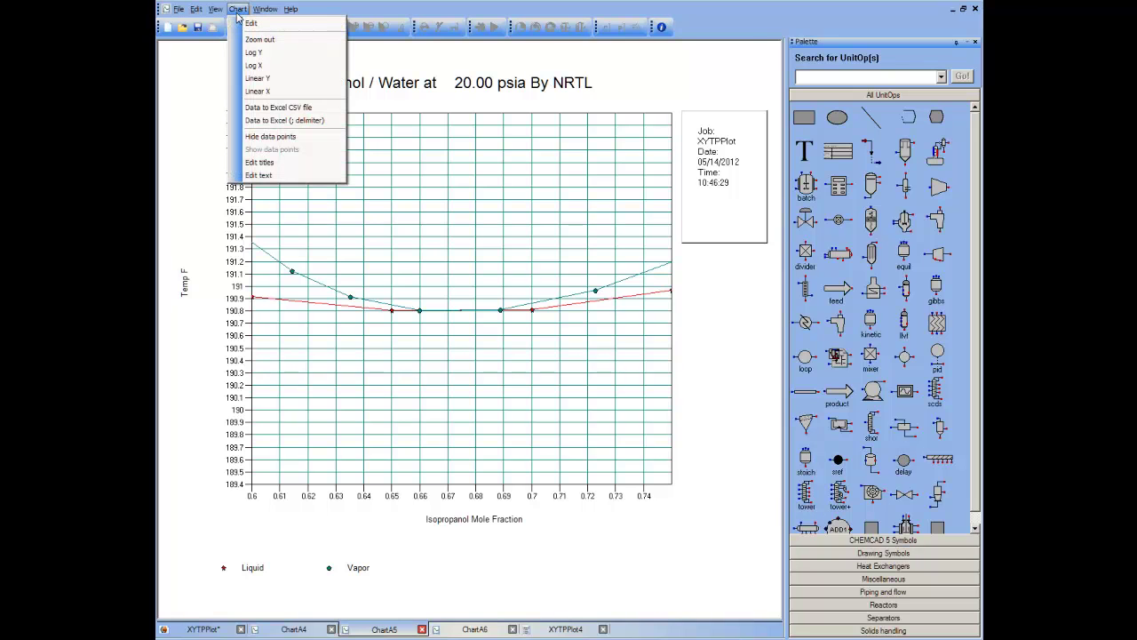
left_click(249, 39)
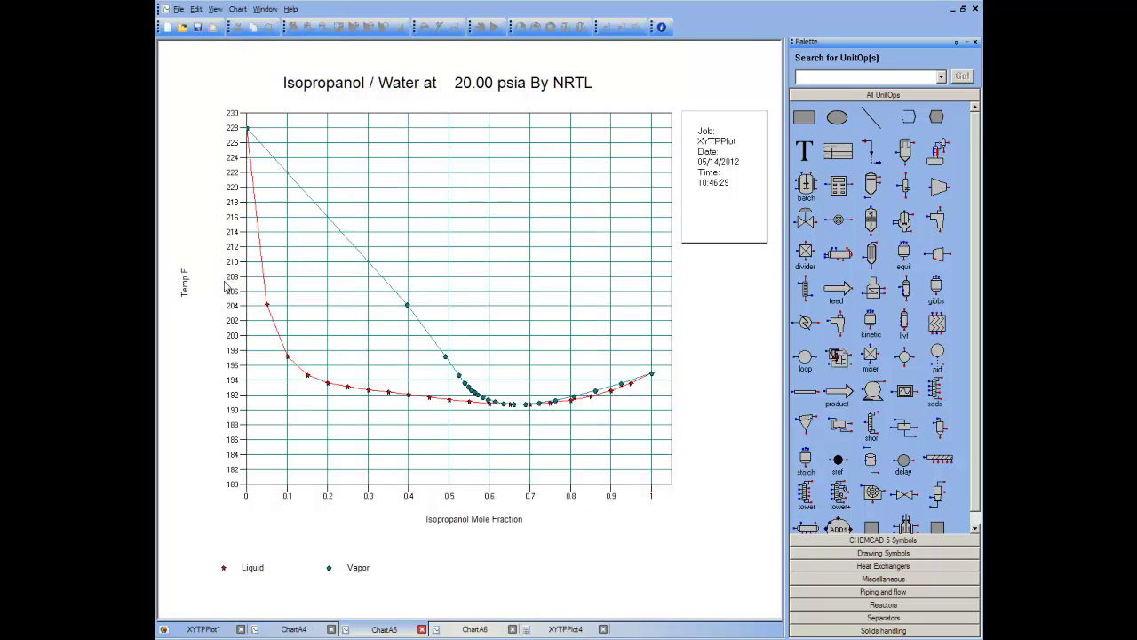
Close the activity-coefficient, TXY and XY charts and the text report.
left_click(278, 631)
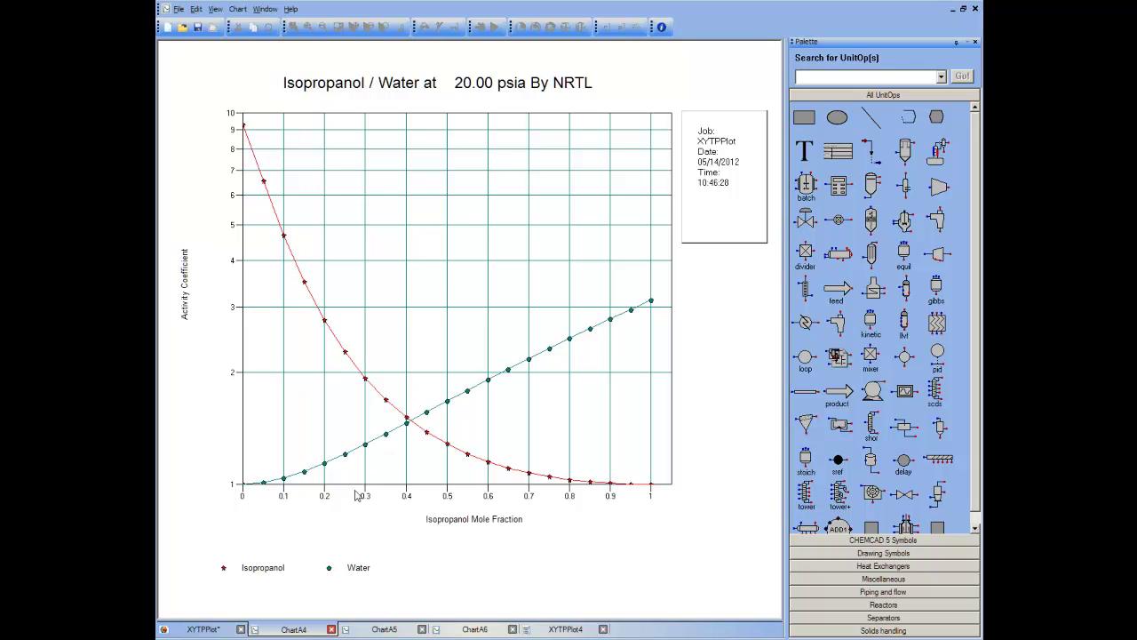
left_click(330, 629)
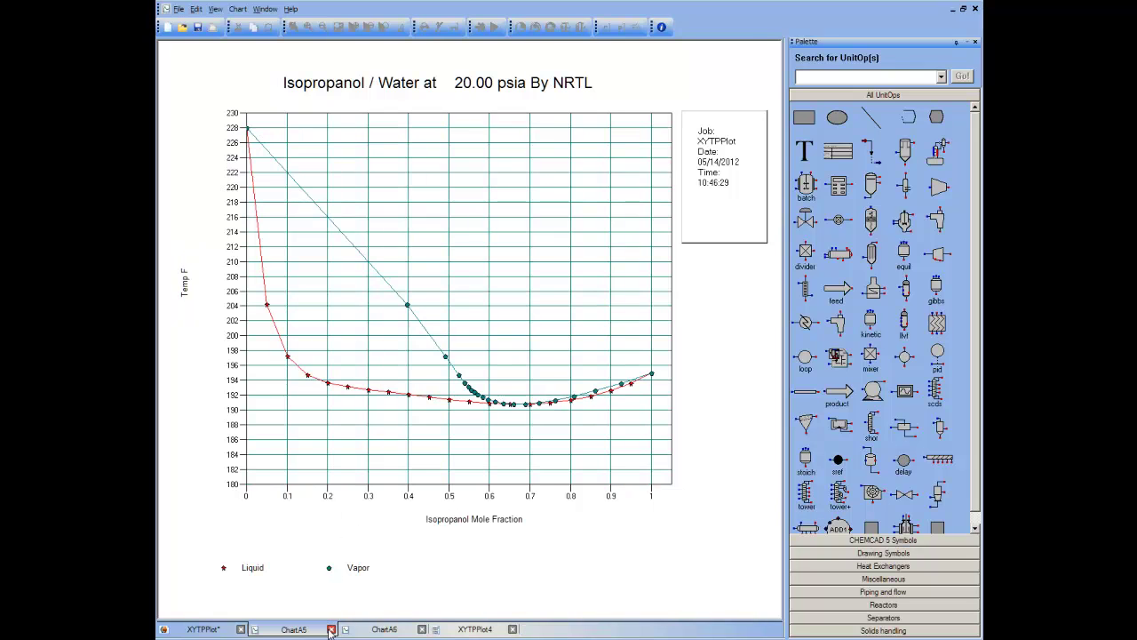
left_click(331, 629)
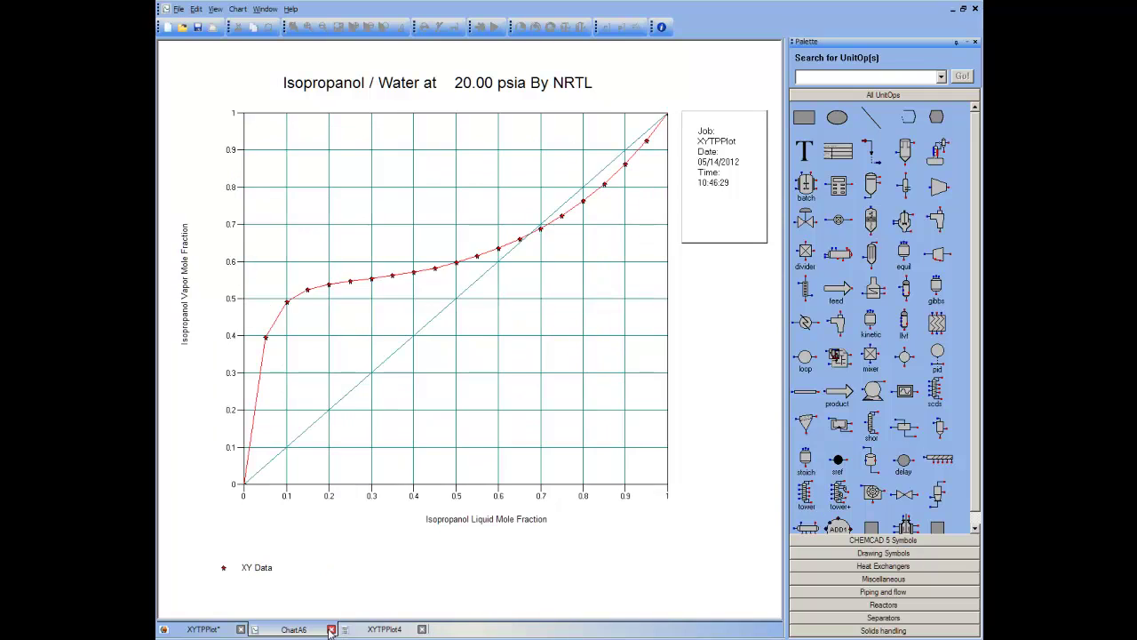
left_click(331, 629)
left_click(330, 629)
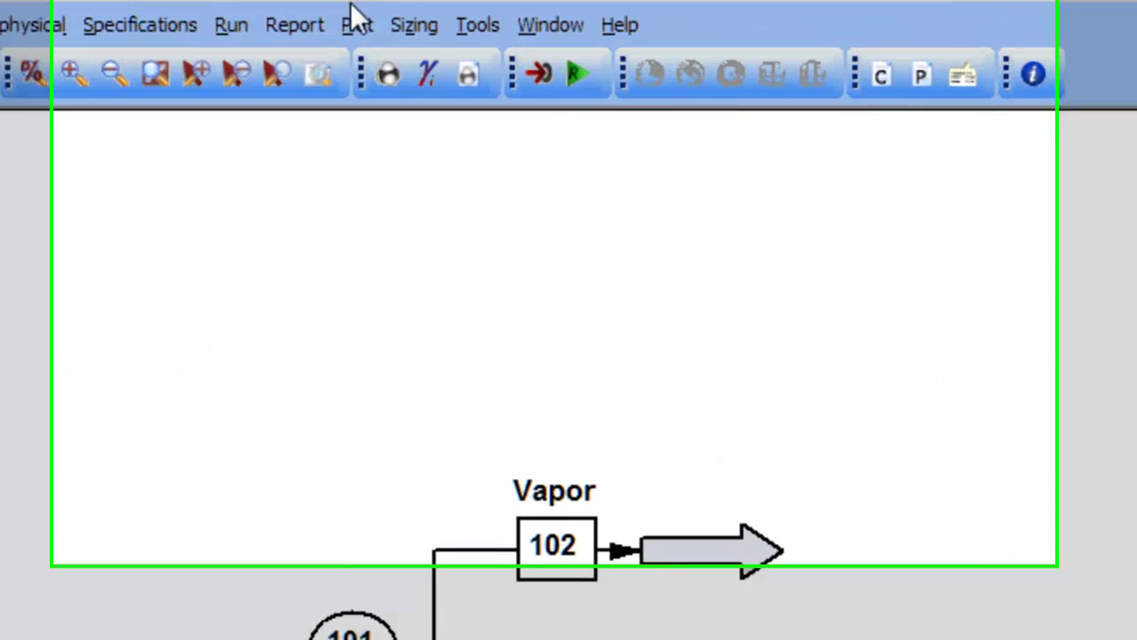
Rerun the TPXY calculation with the saved Isopropanol/Water 20 psia settings.
left_click(413, 9)
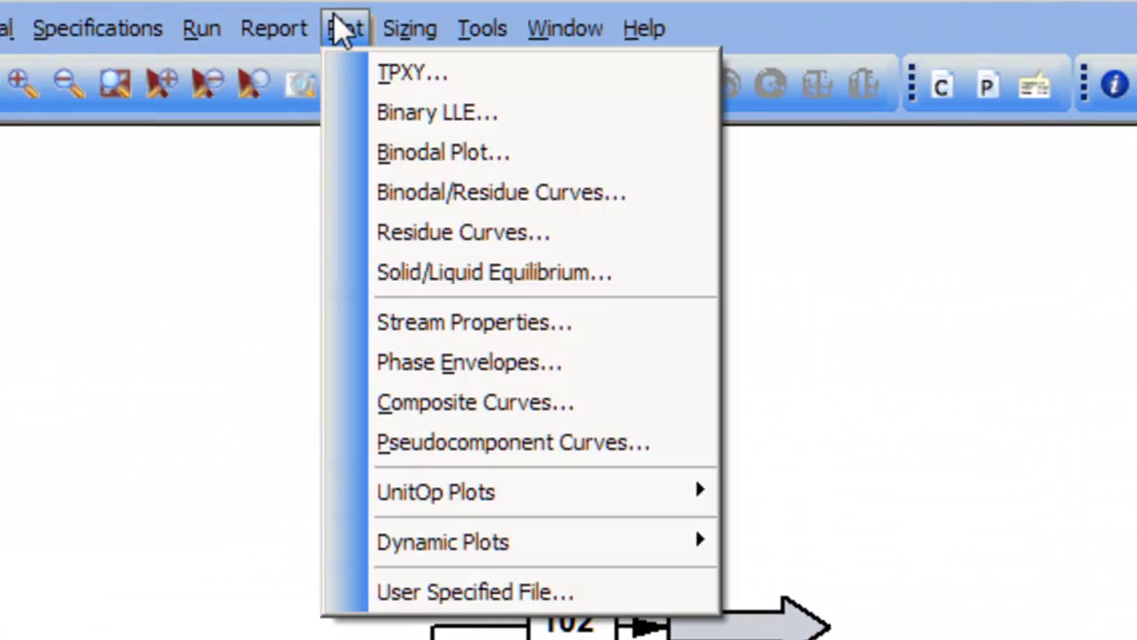
left_click(348, 69)
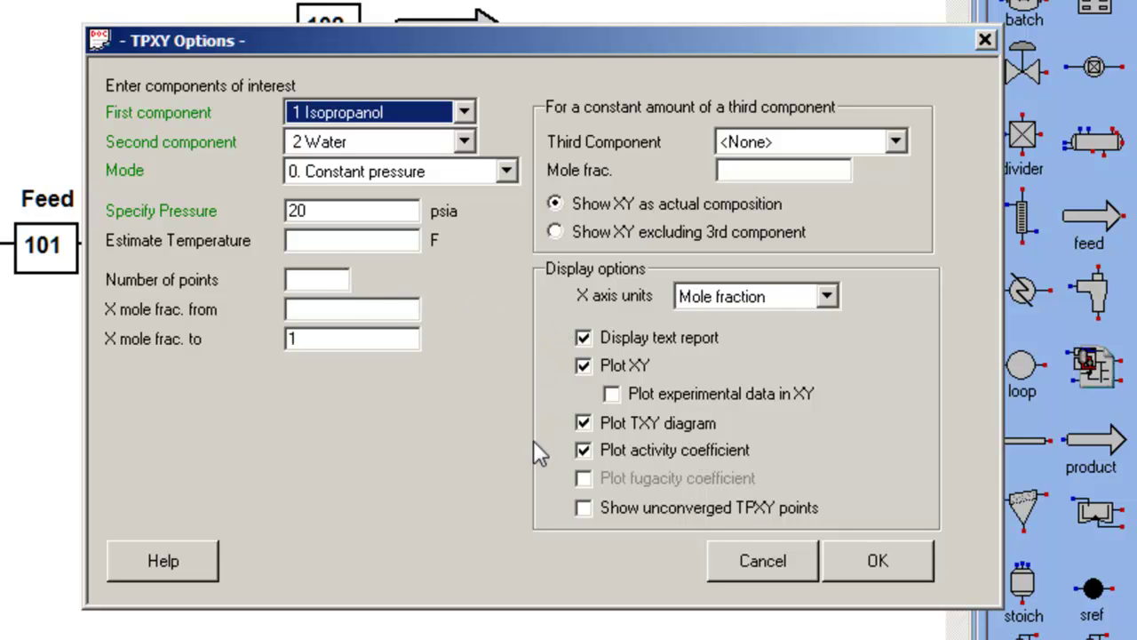
left_click(870, 562)
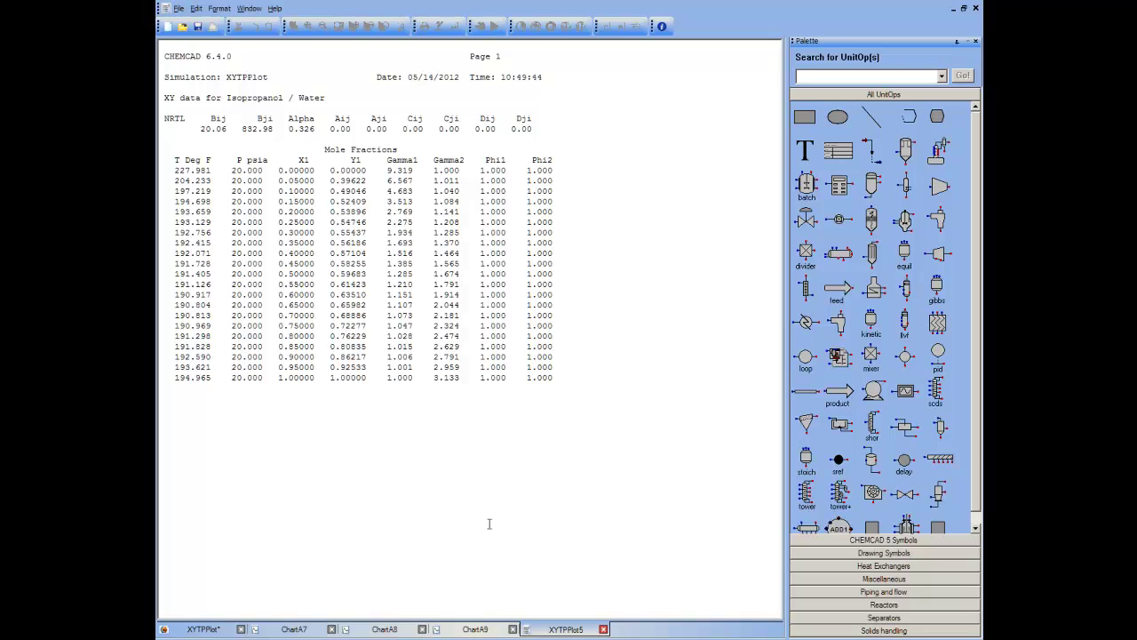
View the new XY and TXY charts, ending on the activity-coefficient chart.
left_click(468, 631)
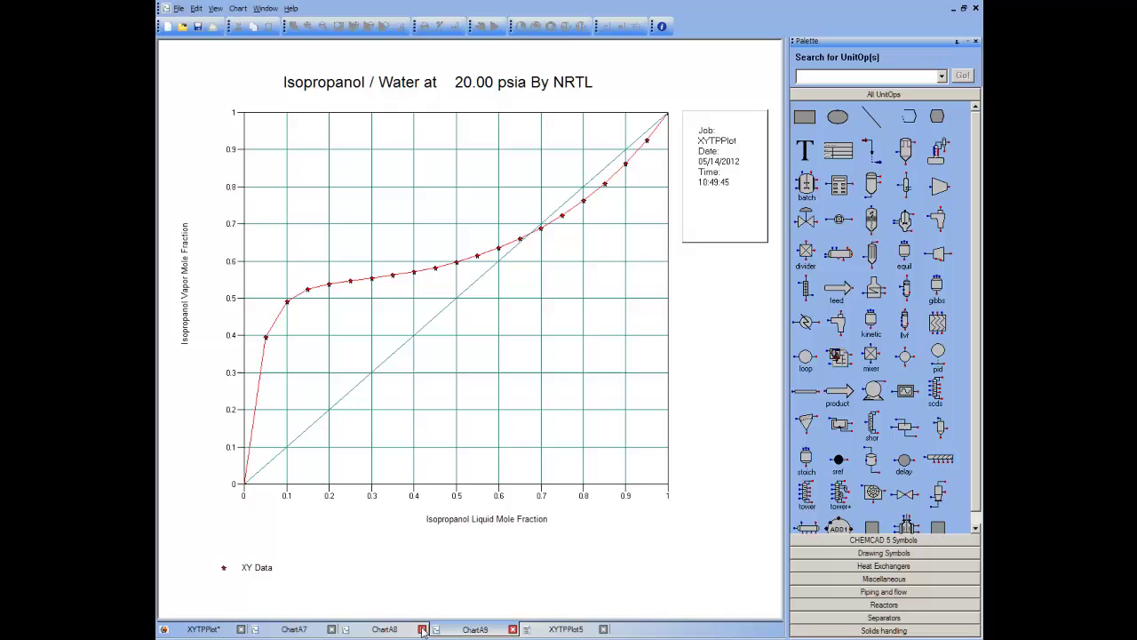
left_click(386, 630)
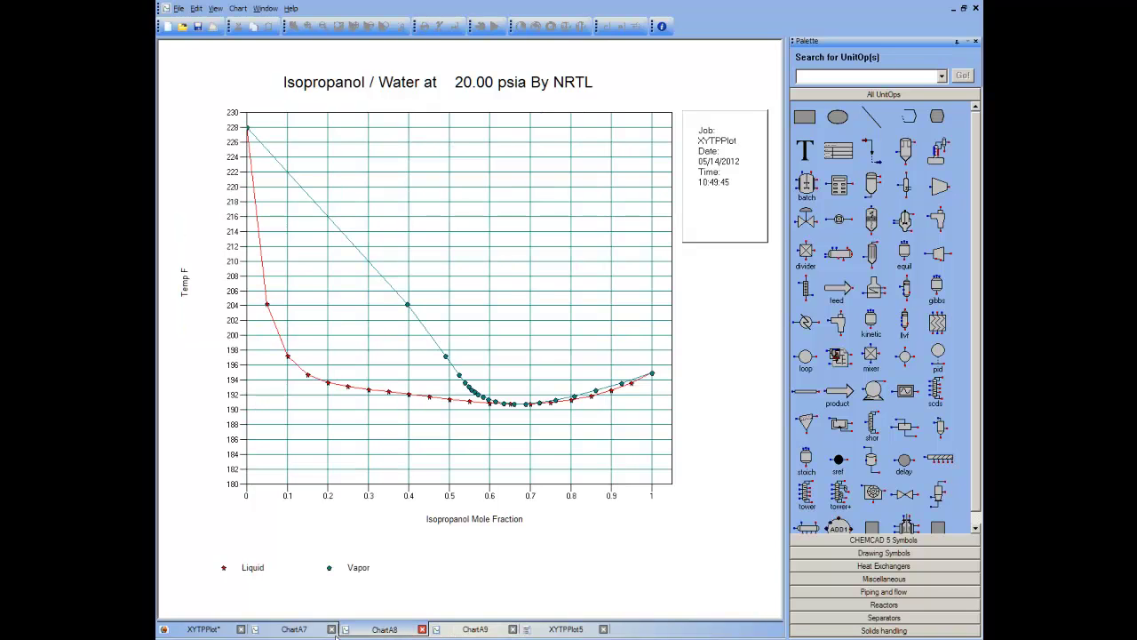
left_click(296, 631)
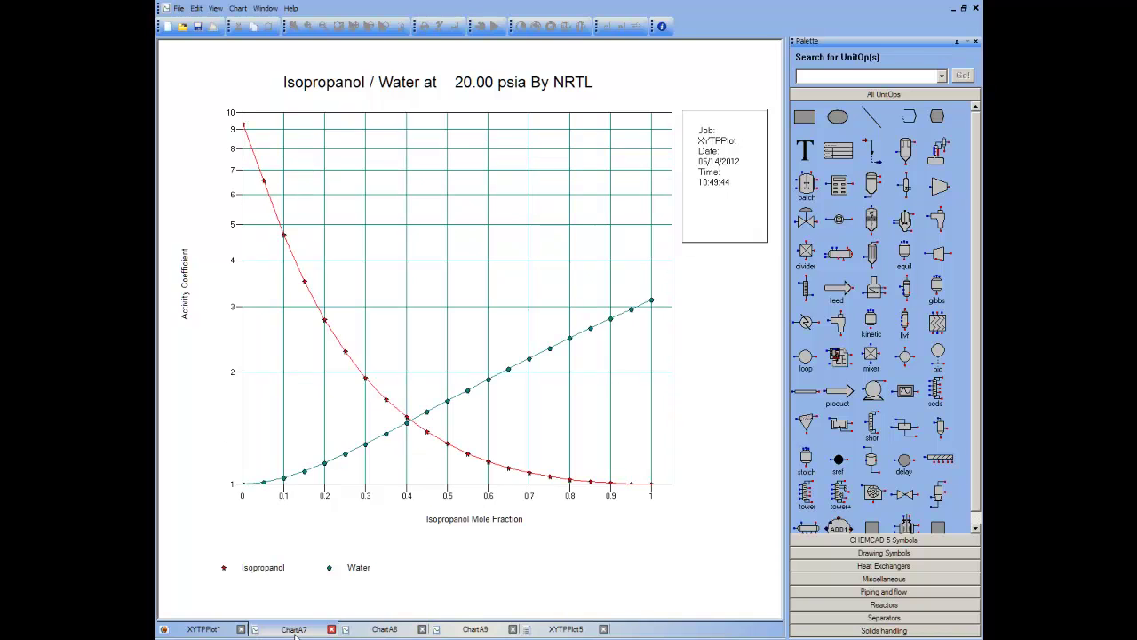